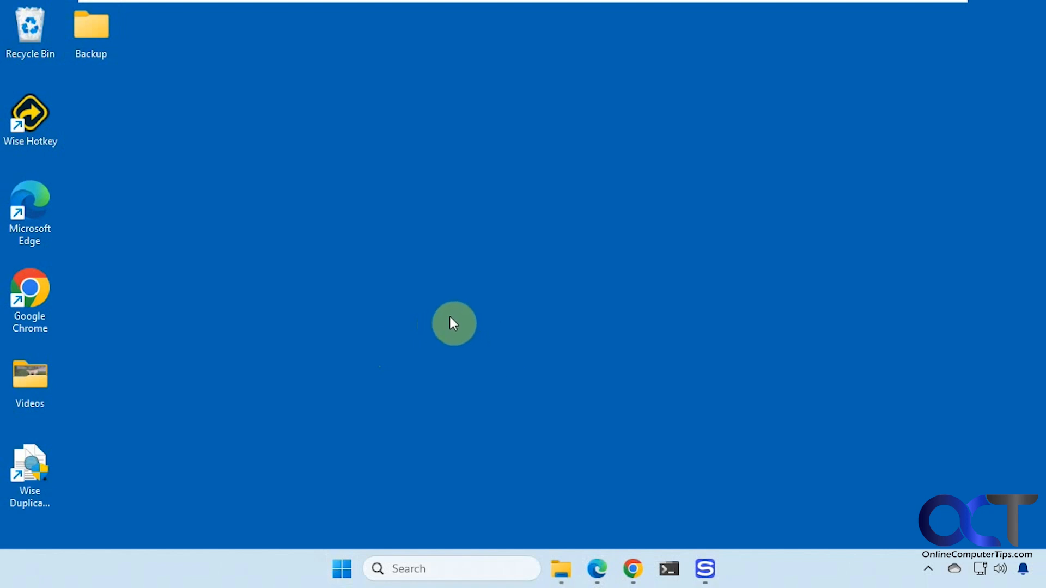
Step: Switch to Microsoft Edge to compare the Pro and Free features of Wise Duplicate Finder, and minimize the browser
left_click(598, 569)
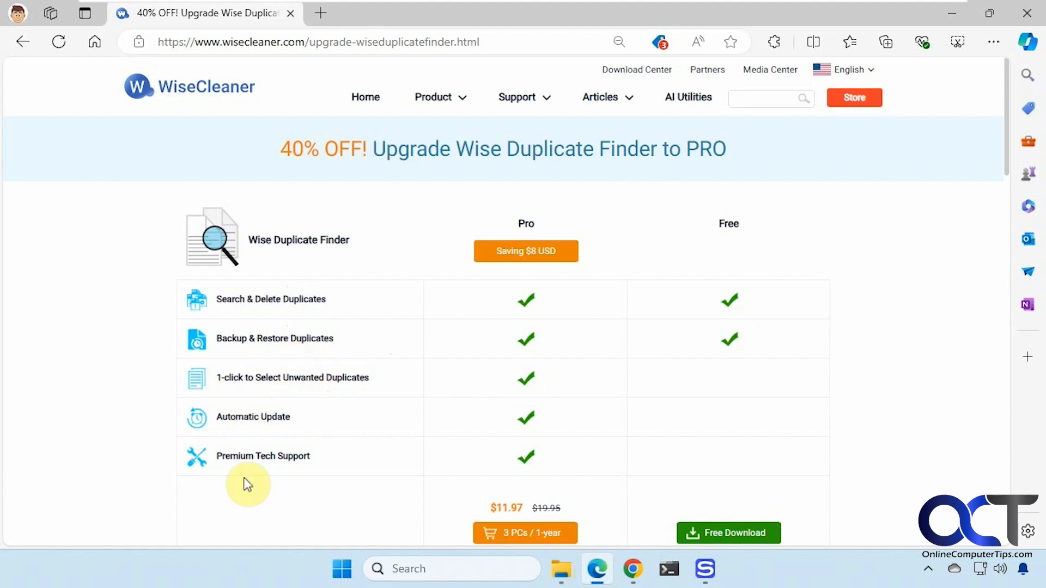
left_click(952, 14)
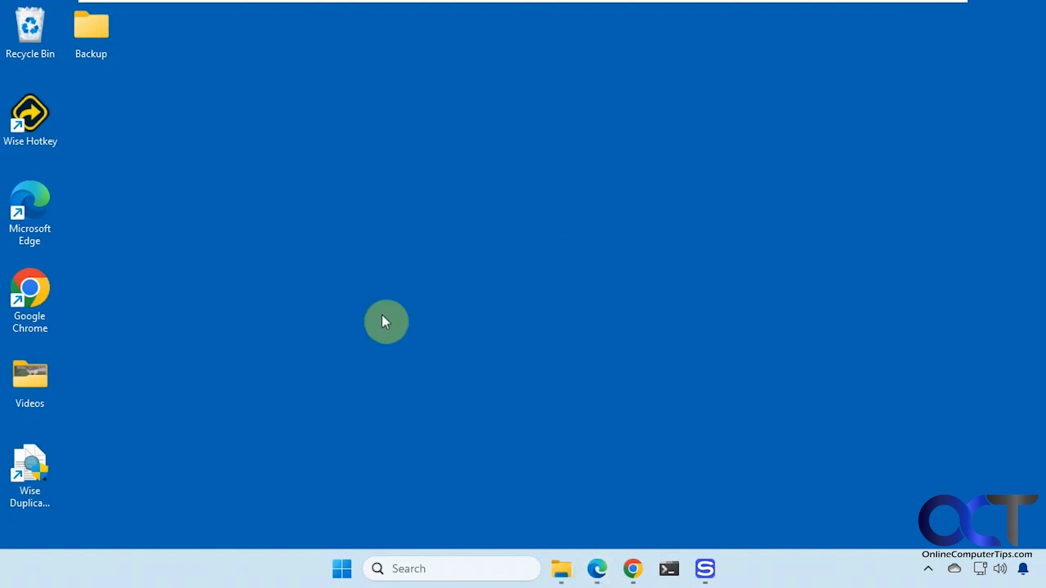
Step: Launch Wise Duplicate Finder from the desktop, allow it to run, and maximize its window
double_click(34, 480)
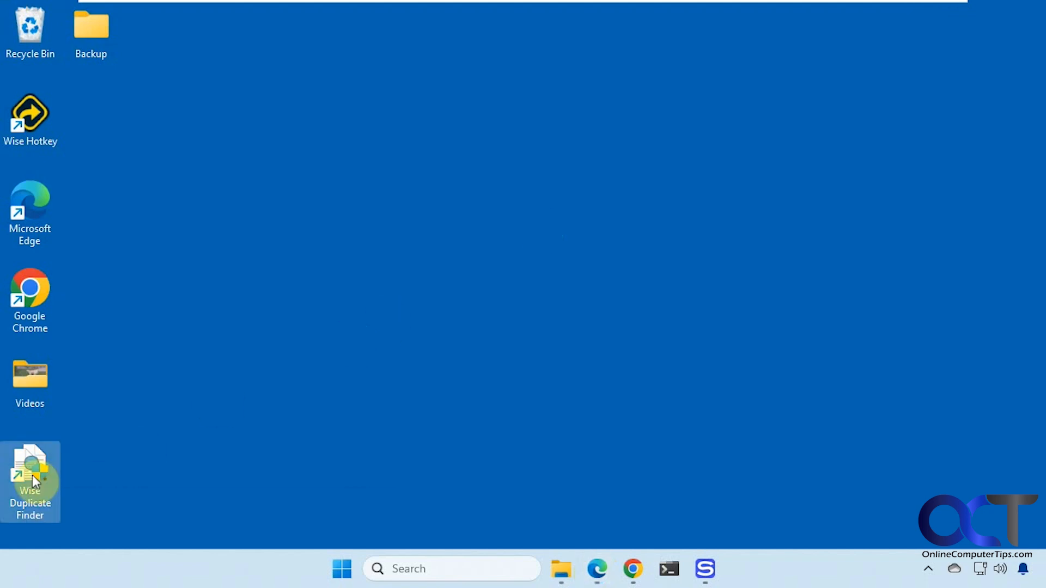
left_click(433, 422)
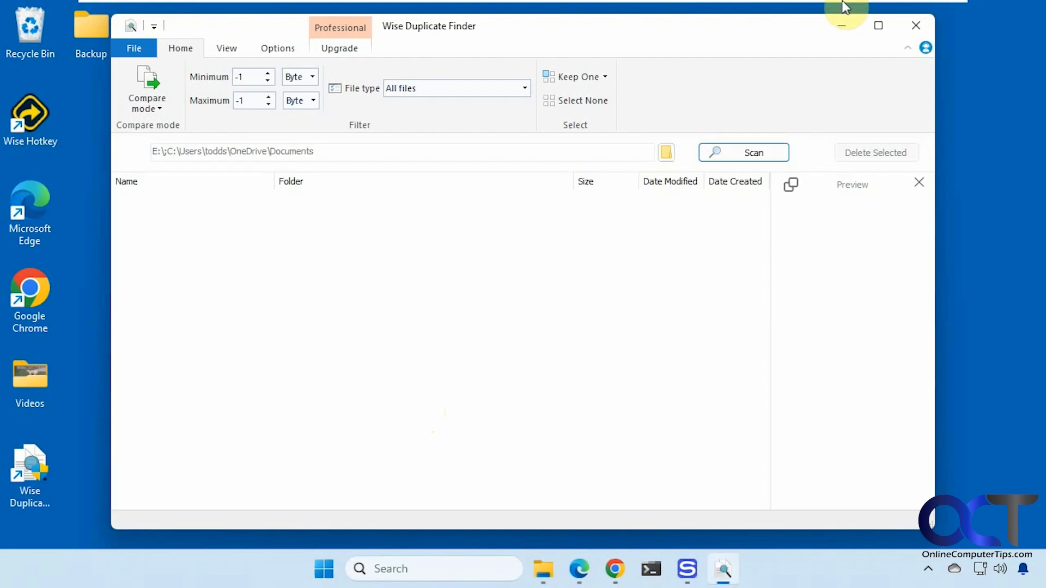
left_click(878, 25)
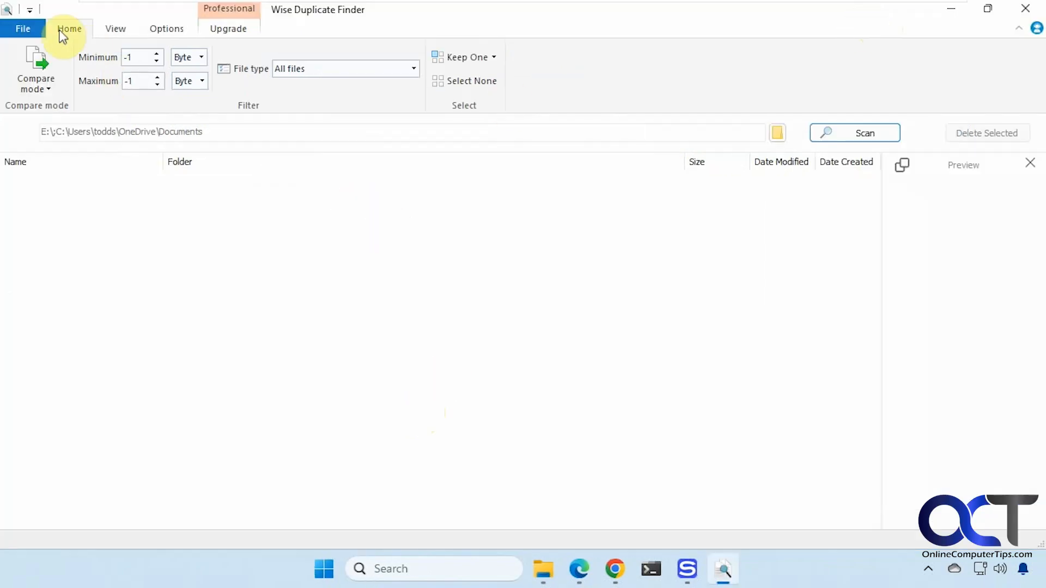
Step: Look over the file commands, including the text, csv, excel and html export formats
left_click(30, 29)
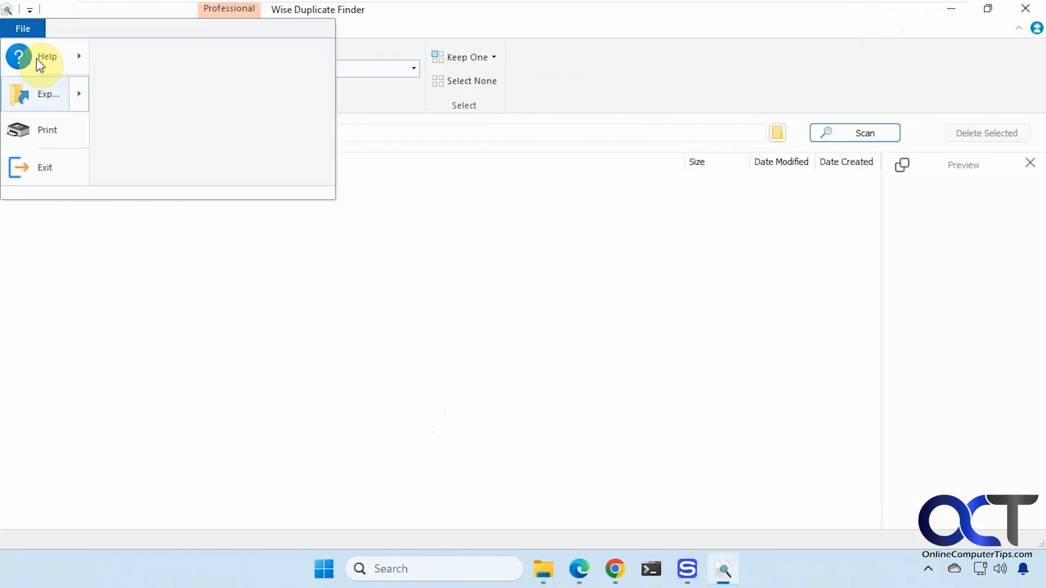
mouse_move(64, 107)
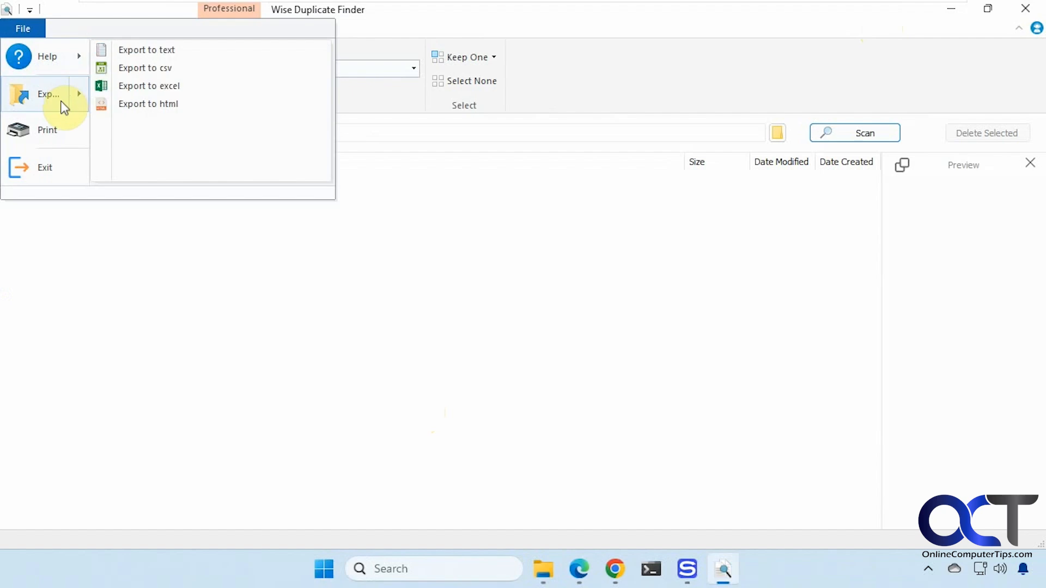
left_click(83, 278)
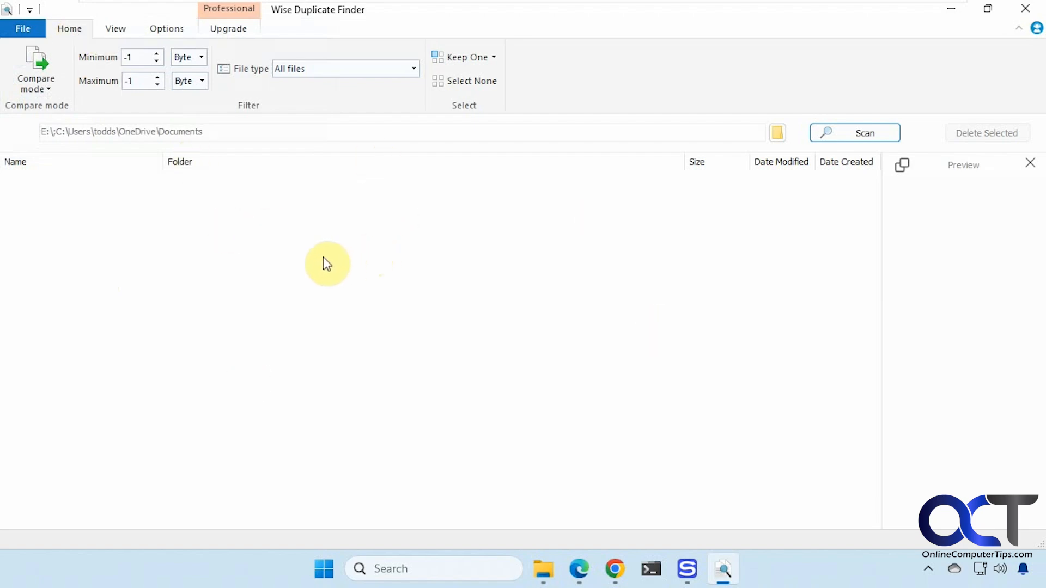
Step: Review the scan locations, the compare modes, and the size unit and file type filter choices
left_click(777, 133)
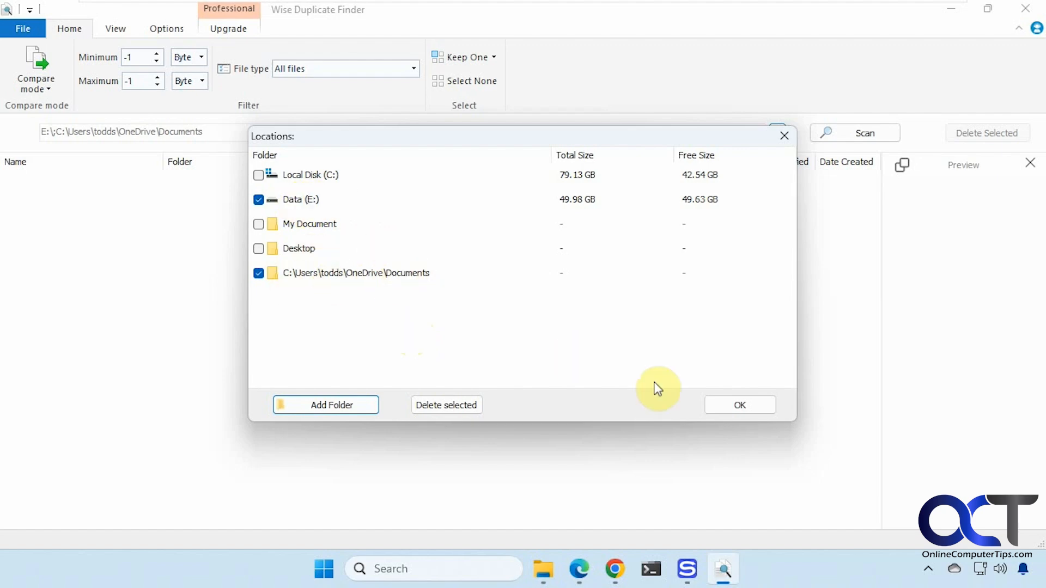
left_click(736, 408)
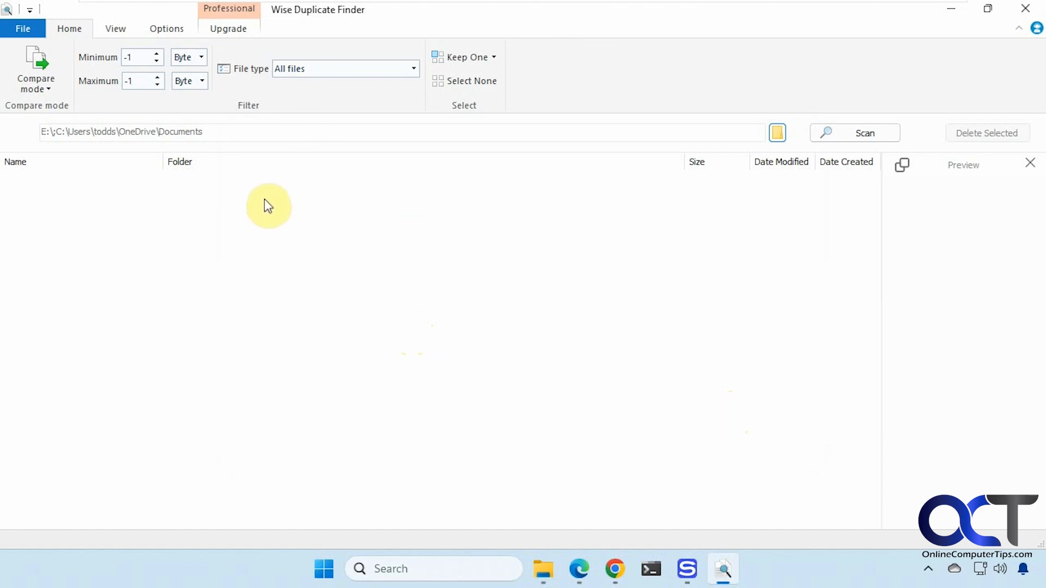
left_click(49, 89)
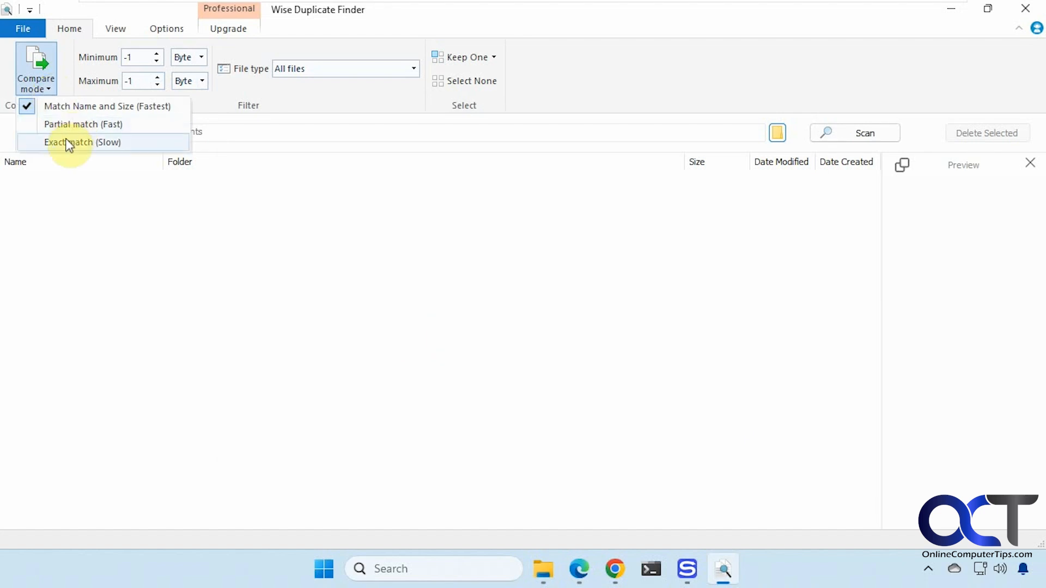
left_click(66, 196)
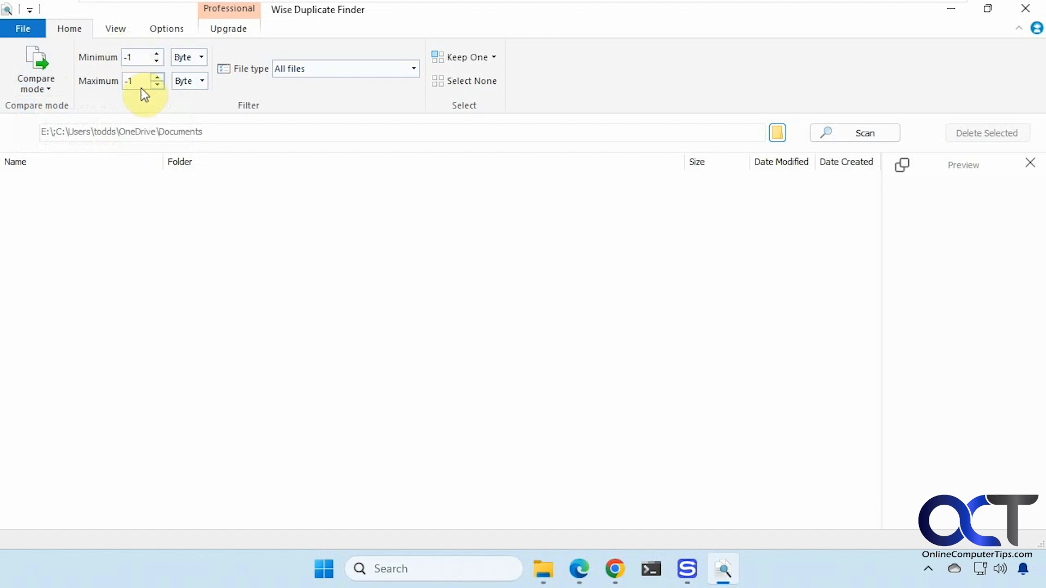
left_click(203, 57)
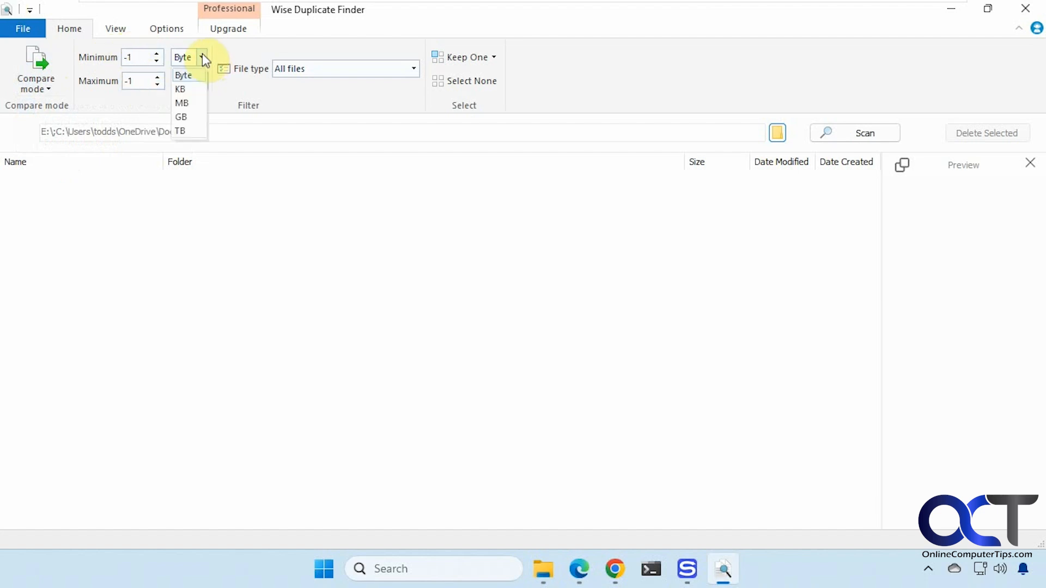
left_click(201, 55)
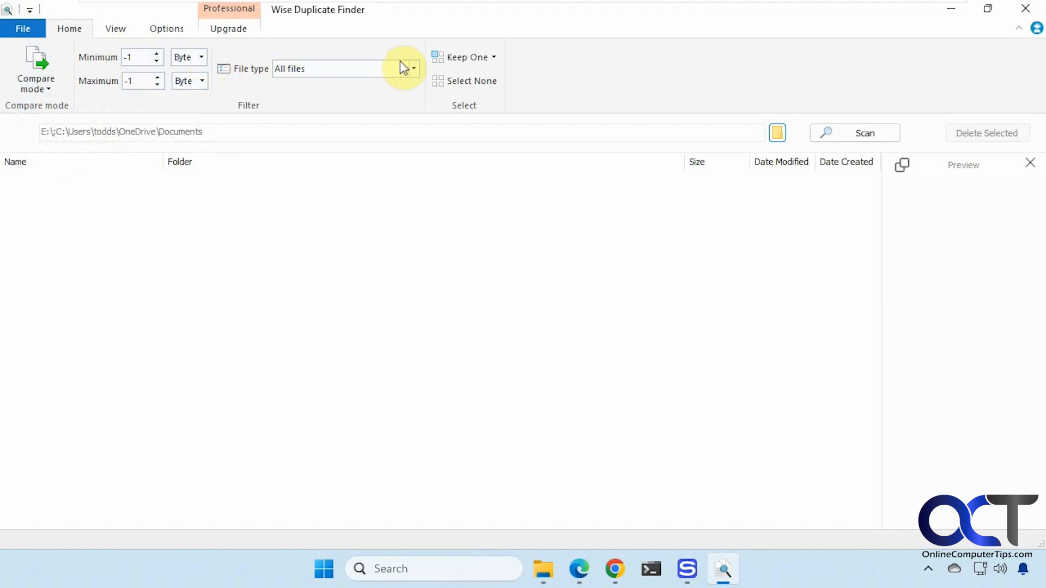
left_click(414, 69)
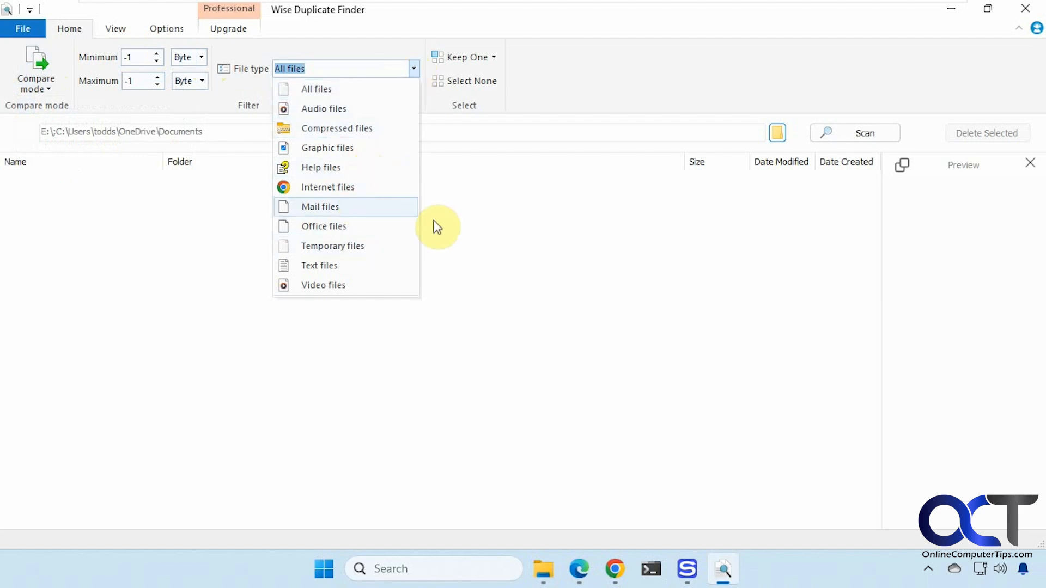
left_click(481, 228)
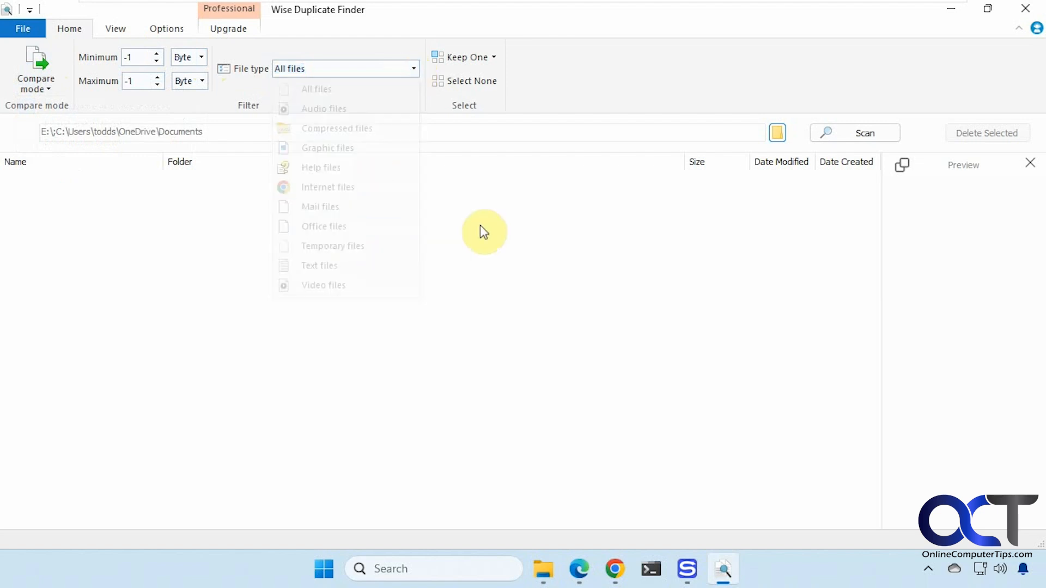
Step: Try to apply the Keep One selection with the Newest Created rule
left_click(495, 58)
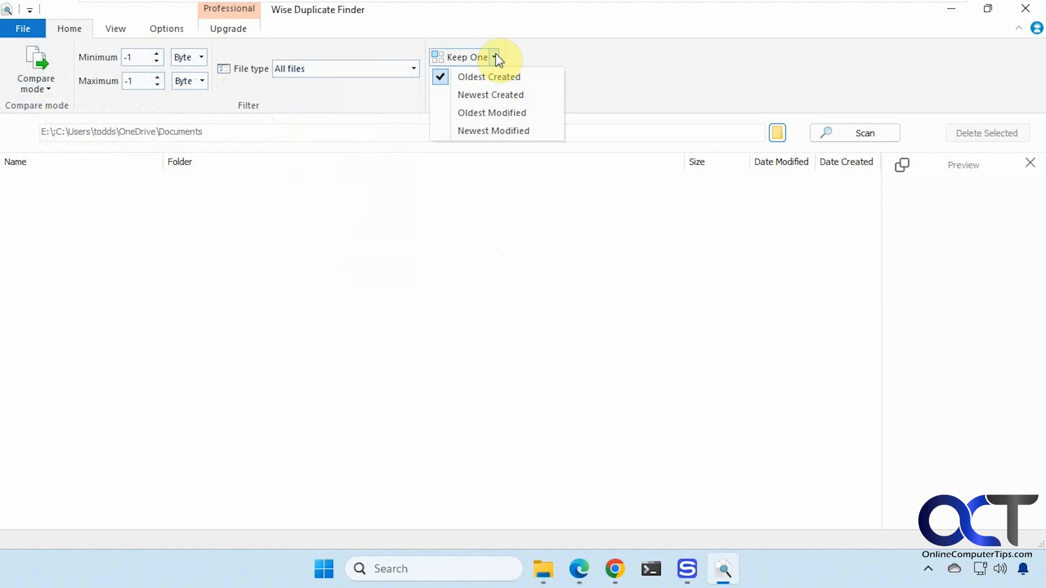
left_click(500, 102)
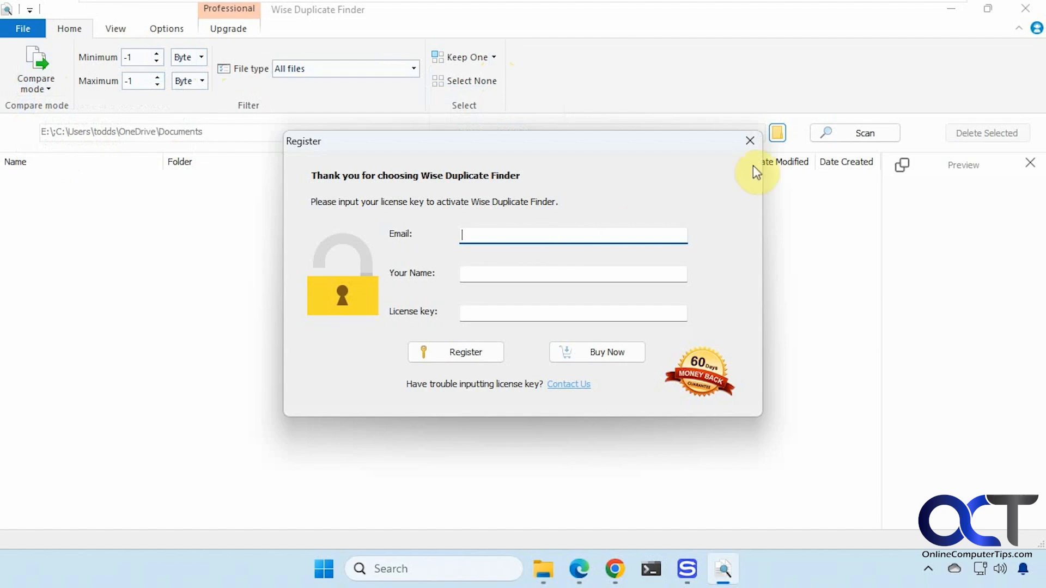
left_click(750, 140)
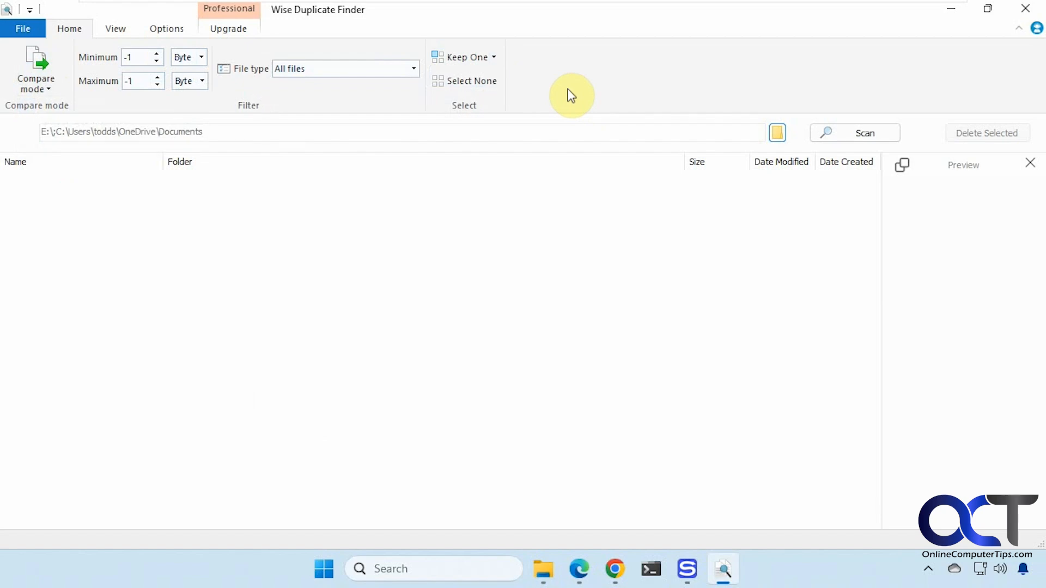
Step: Scan the E: drive and the OneDrive Documents folder for duplicate files
left_click(867, 137)
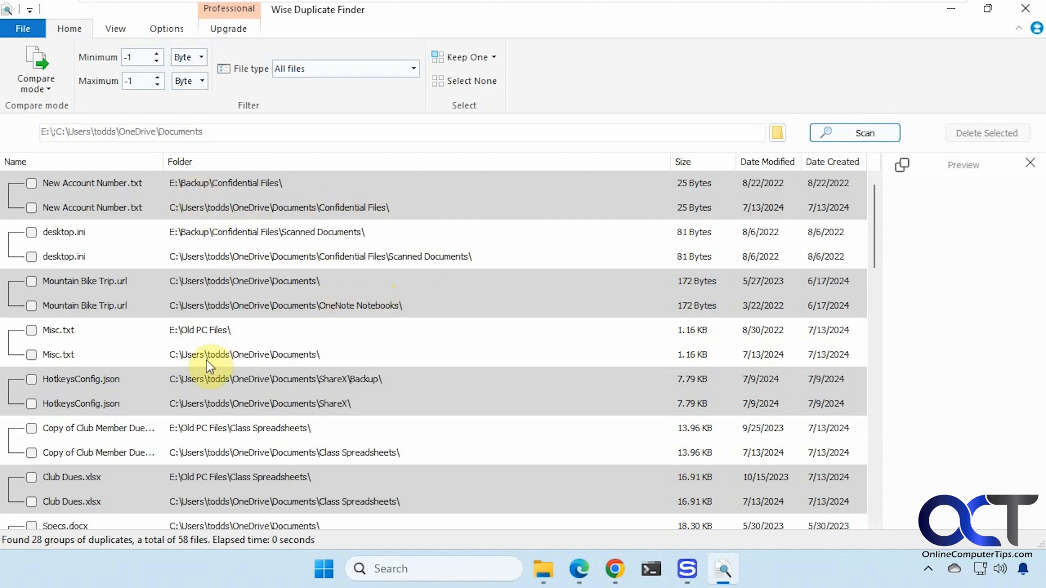
Step: Set the two alternating group colors of the duplicates list to light blue and light orange
left_click(116, 28)
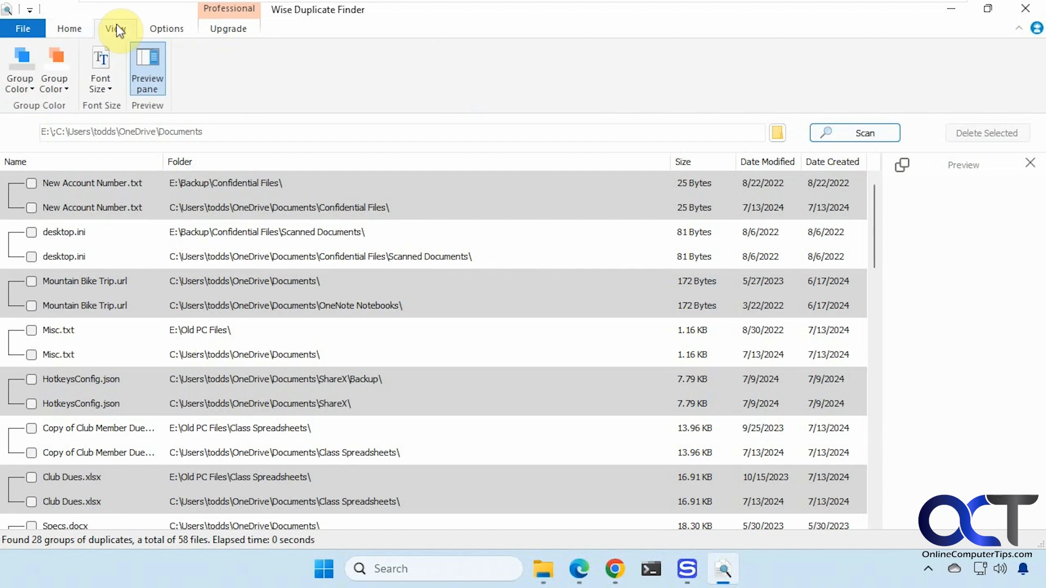
left_click(33, 89)
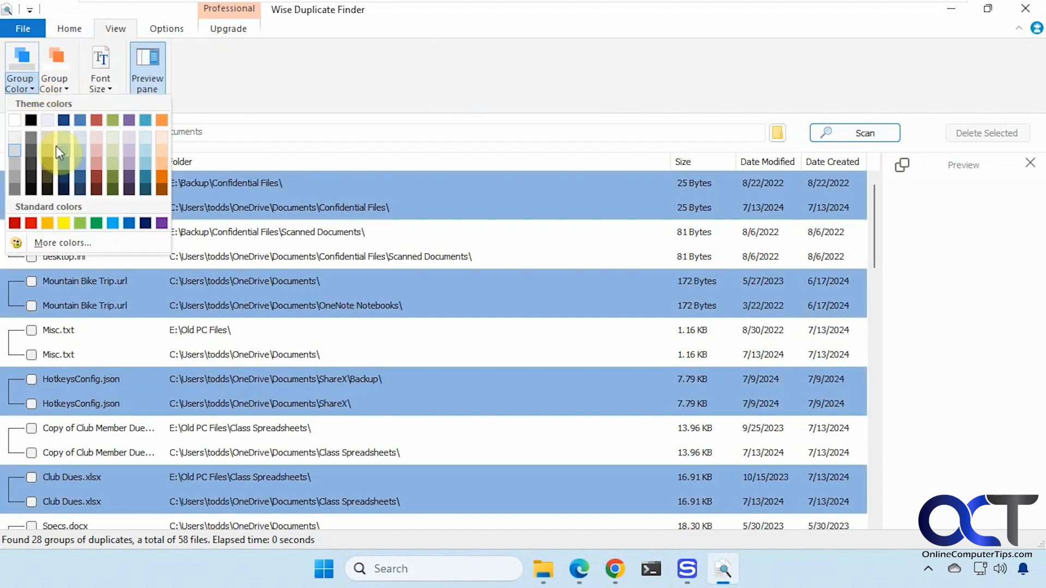
left_click(81, 149)
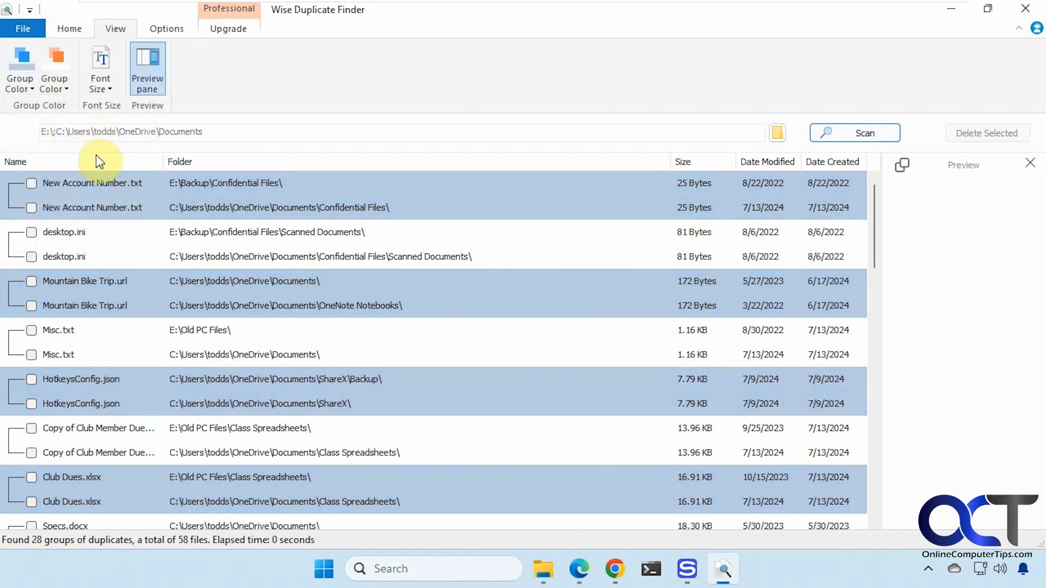
left_click(68, 91)
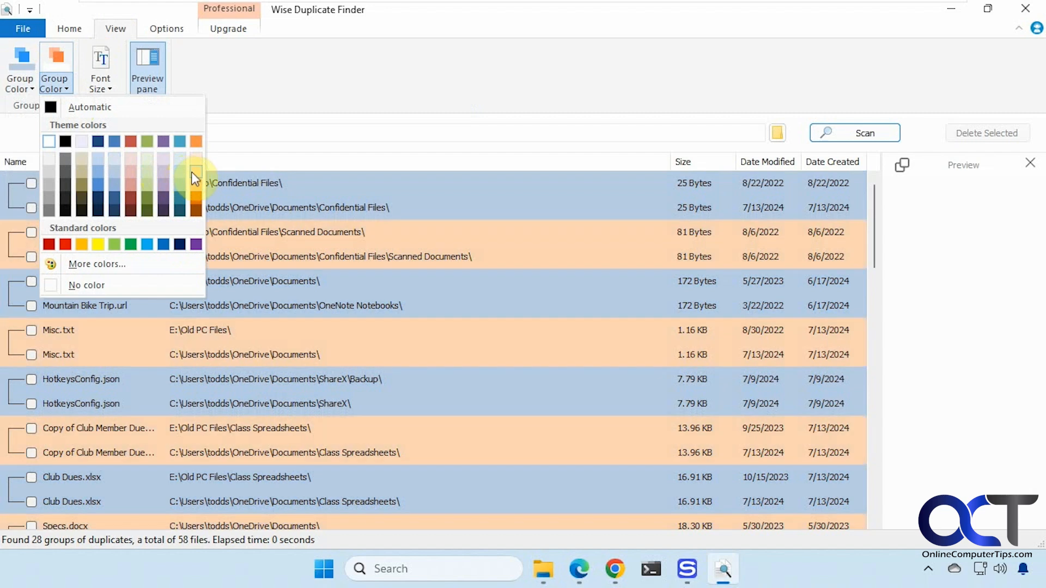
left_click(191, 171)
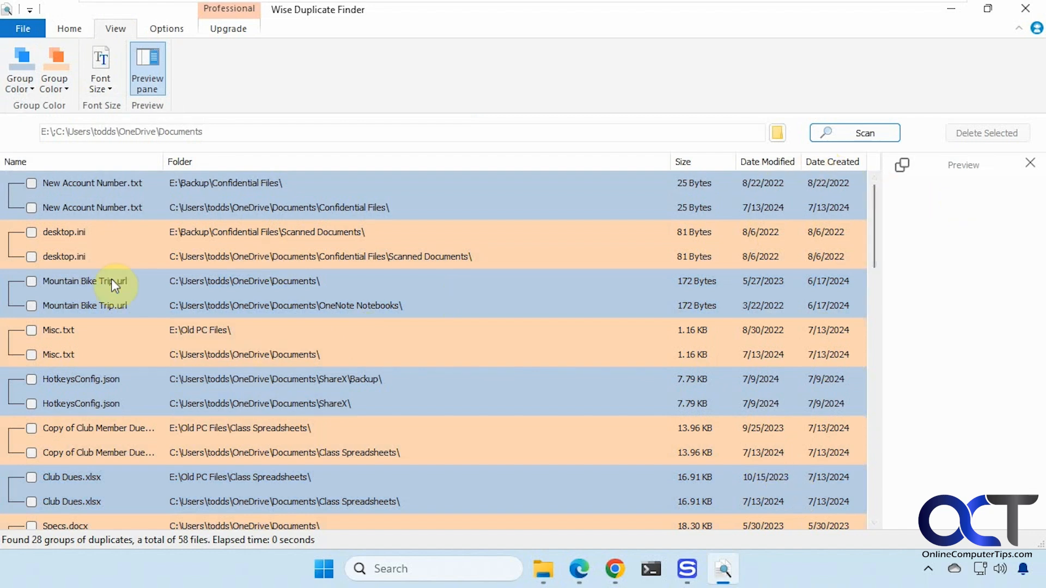
Step: Preview Misc.txt from E:\Old PC Files and examine its available file actions and the export save dialog
left_click(86, 337)
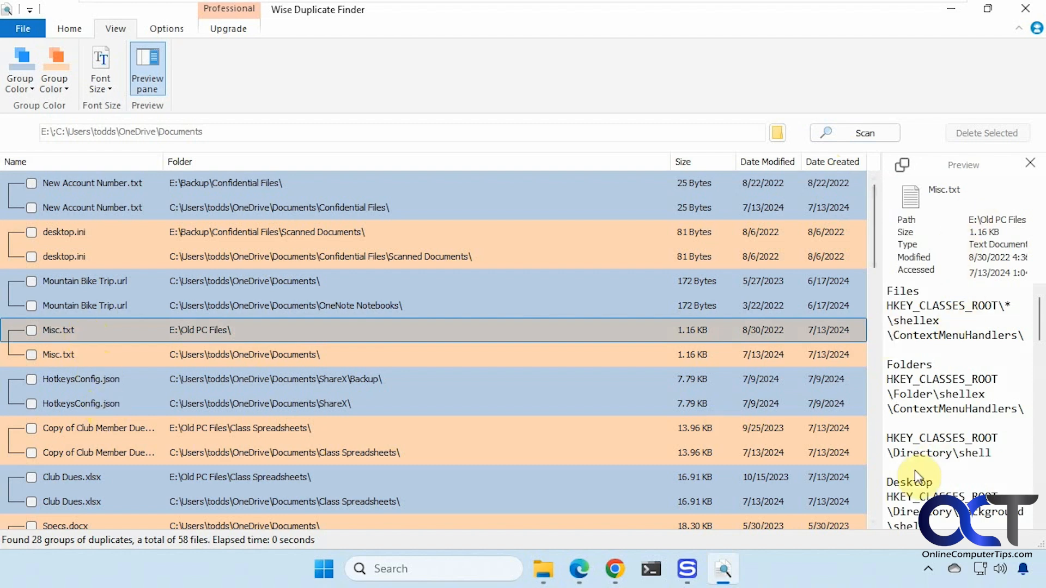
right_click(284, 332)
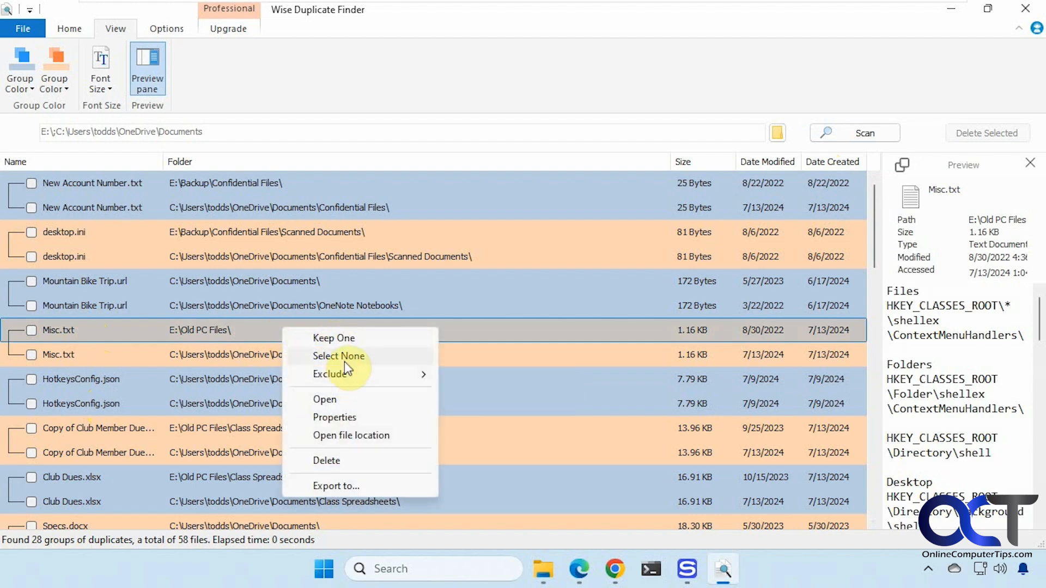
mouse_move(344, 374)
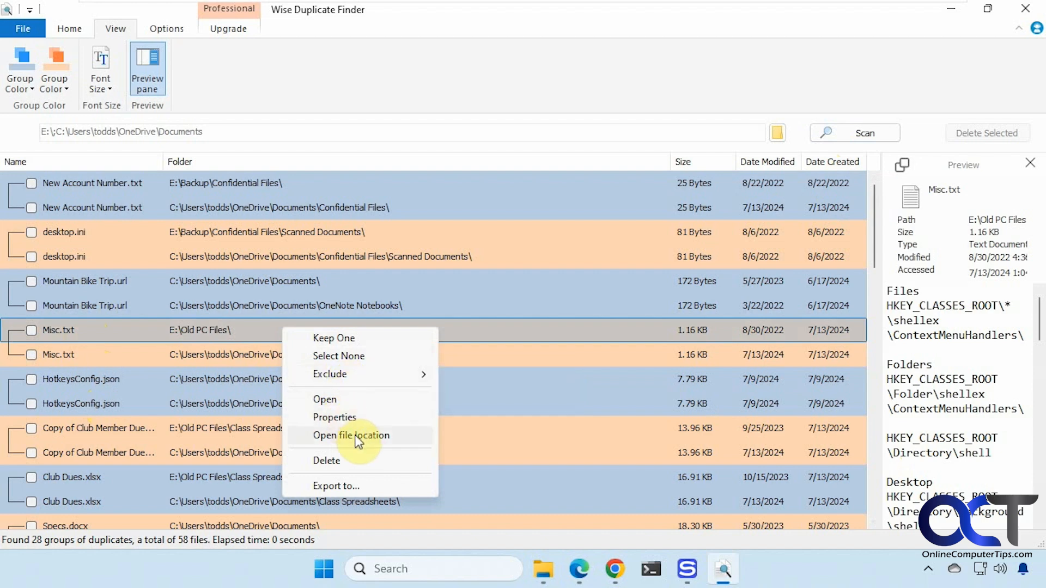
left_click(355, 482)
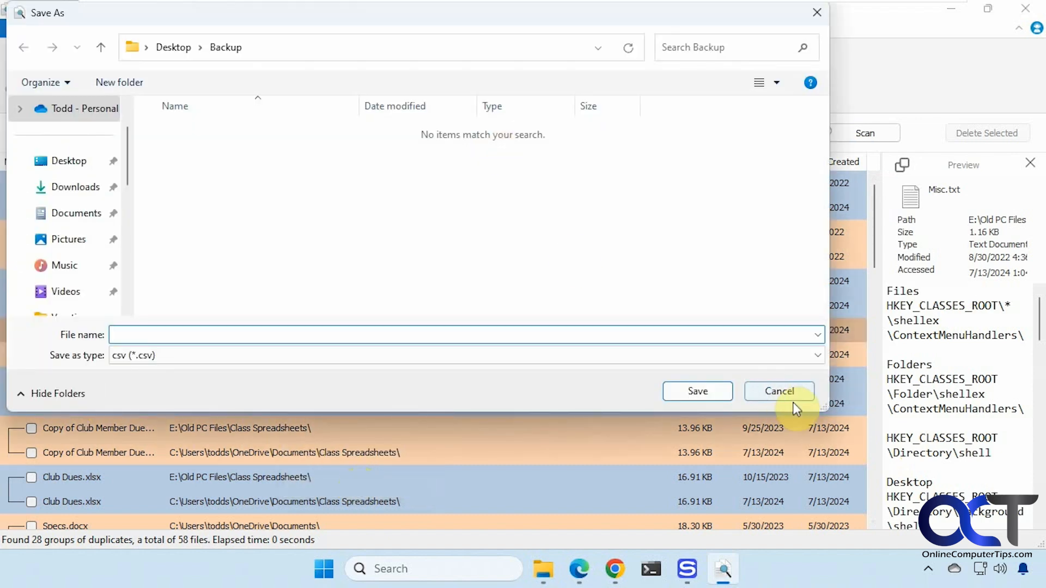
left_click(785, 395)
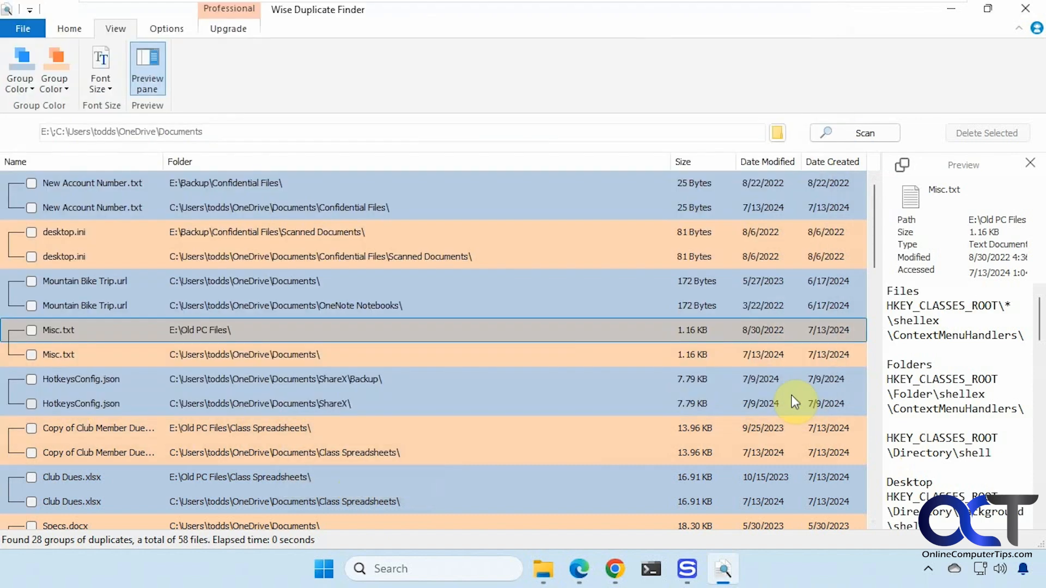
Step: Examine the list of folders excluded from scanning and leave it without making changes
left_click(180, 28)
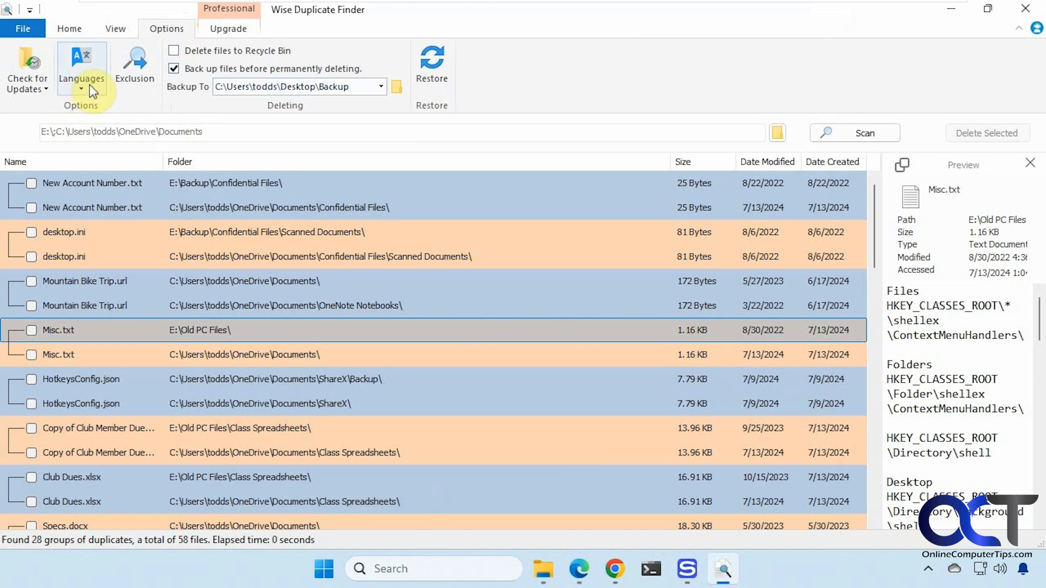
left_click(131, 81)
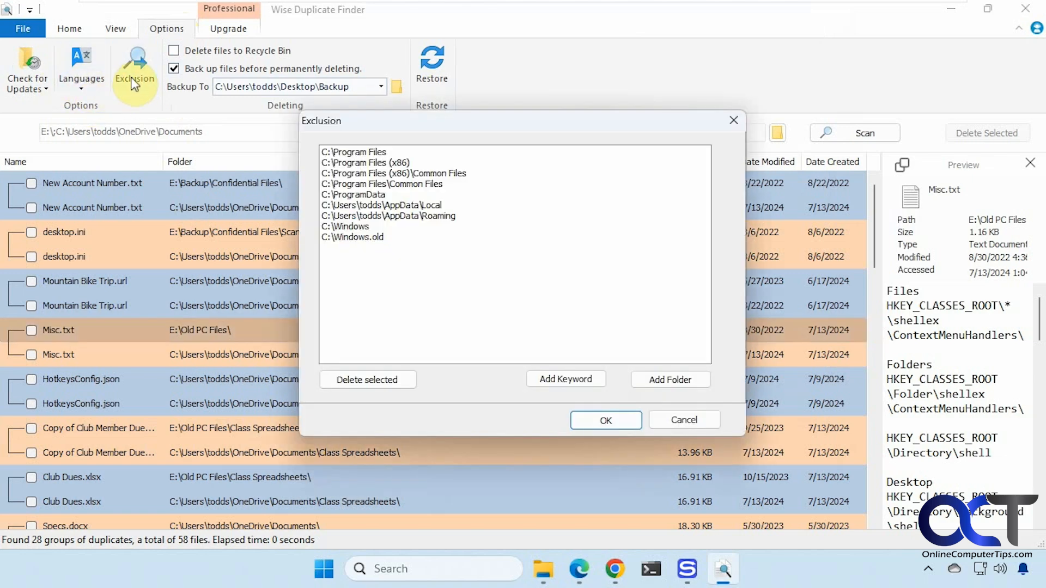
left_click(669, 418)
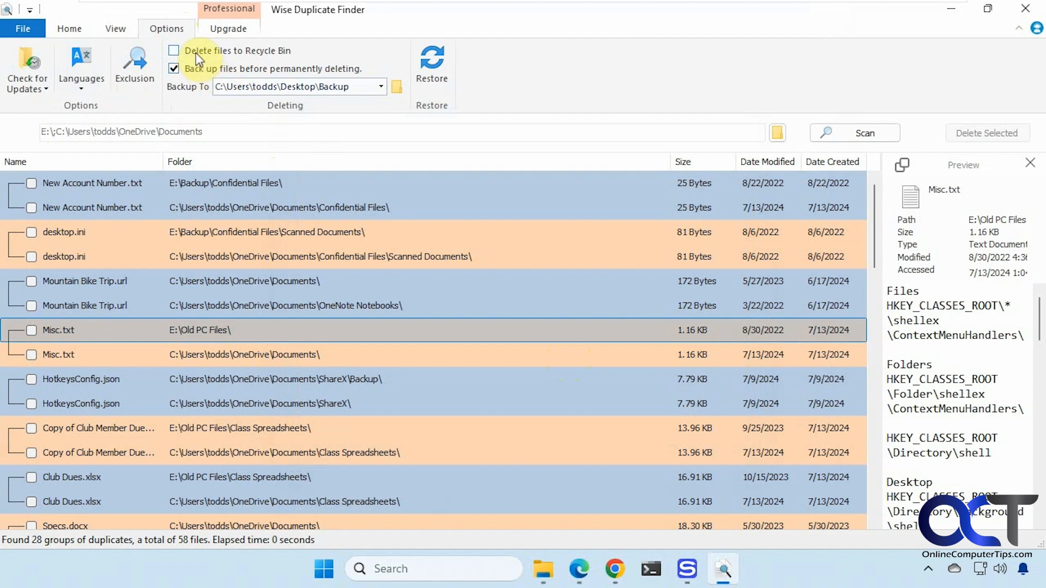
Step: Enable deletion to the Recycle Bin and delete the Documents copy of desktop.ini, the E: copies of Misc.txt and Club Dues.xlsx, and ShareX\Backup's HotkeysConfig.json
left_click(181, 50)
left_click(32, 257)
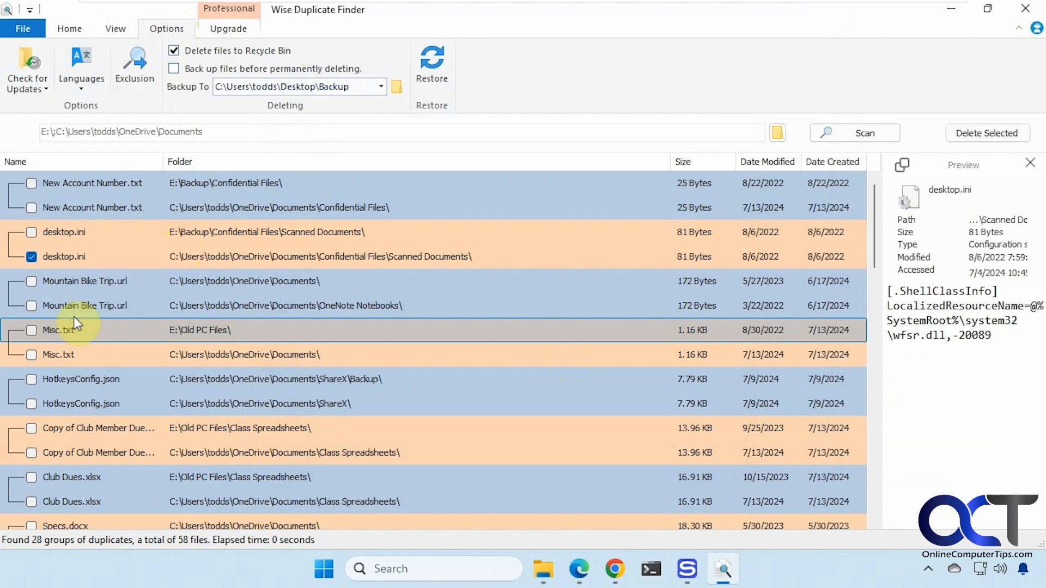
left_click(31, 331)
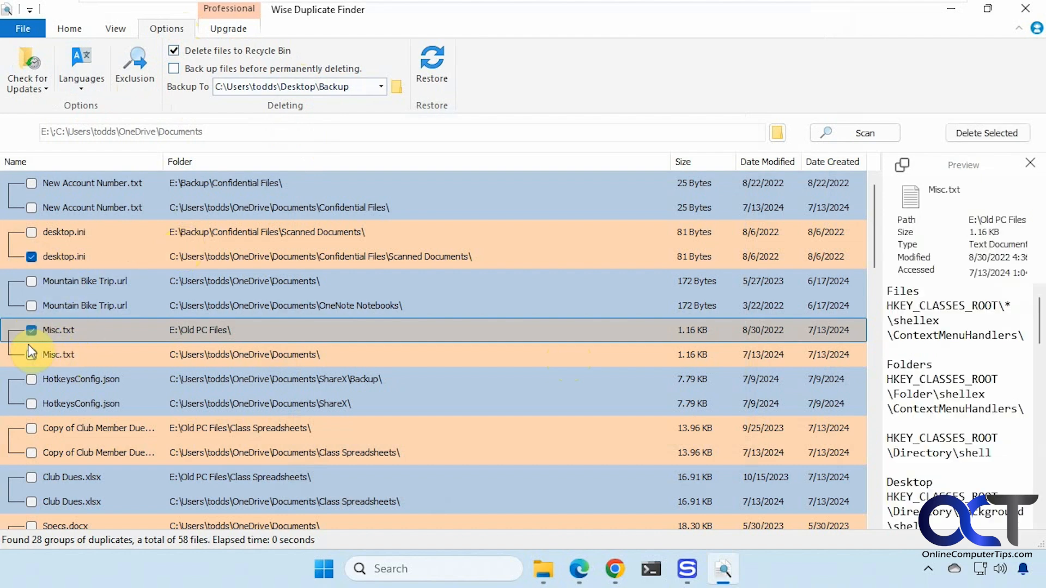
left_click(31, 379)
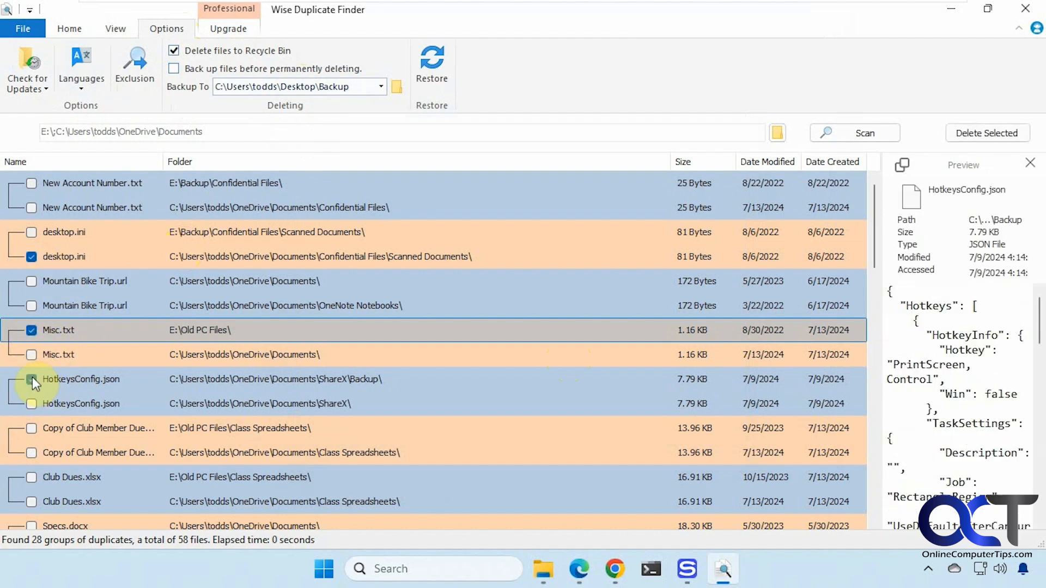
left_click(31, 477)
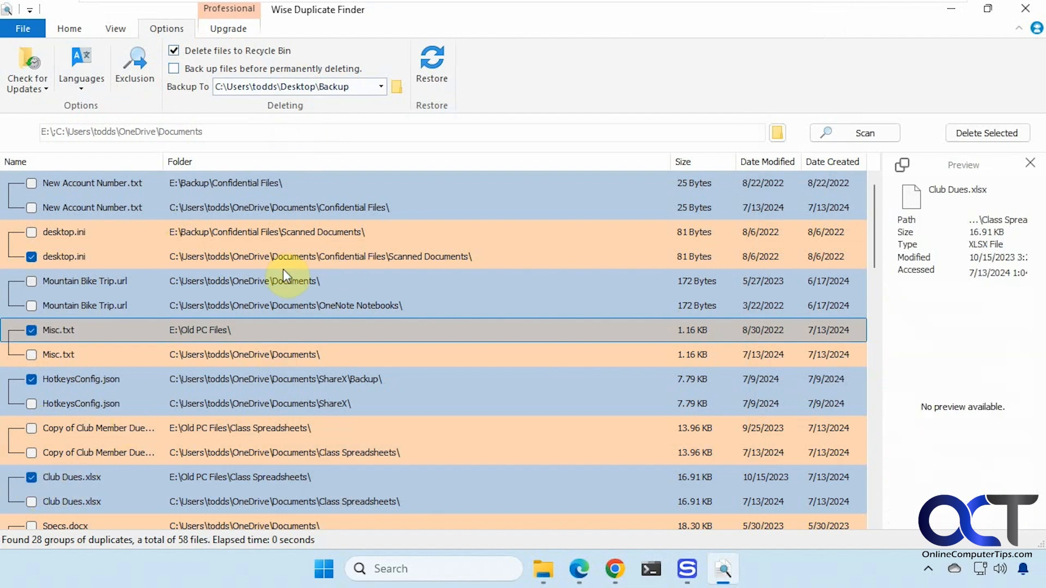
left_click(976, 124)
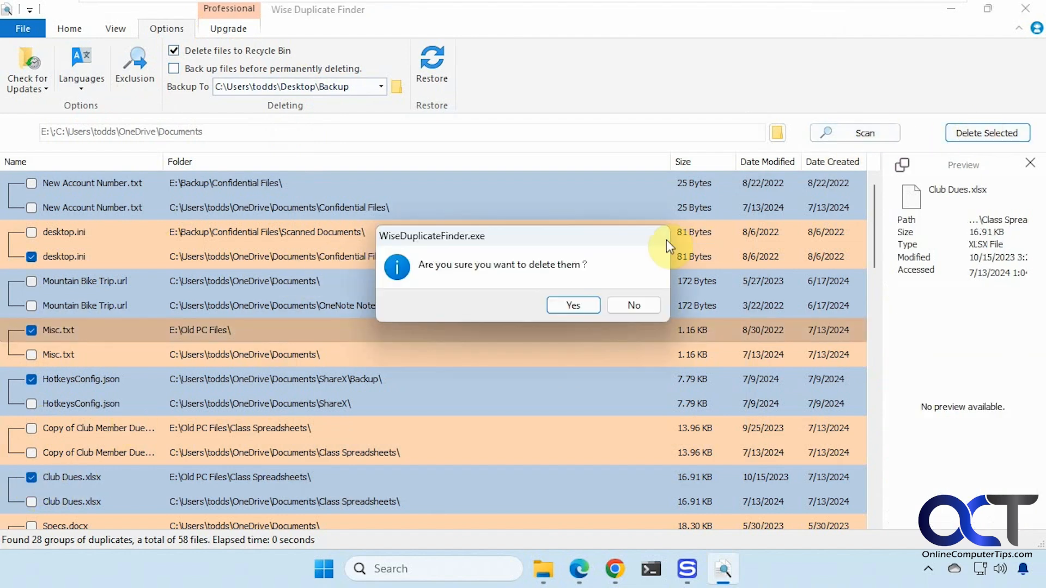
left_click(564, 305)
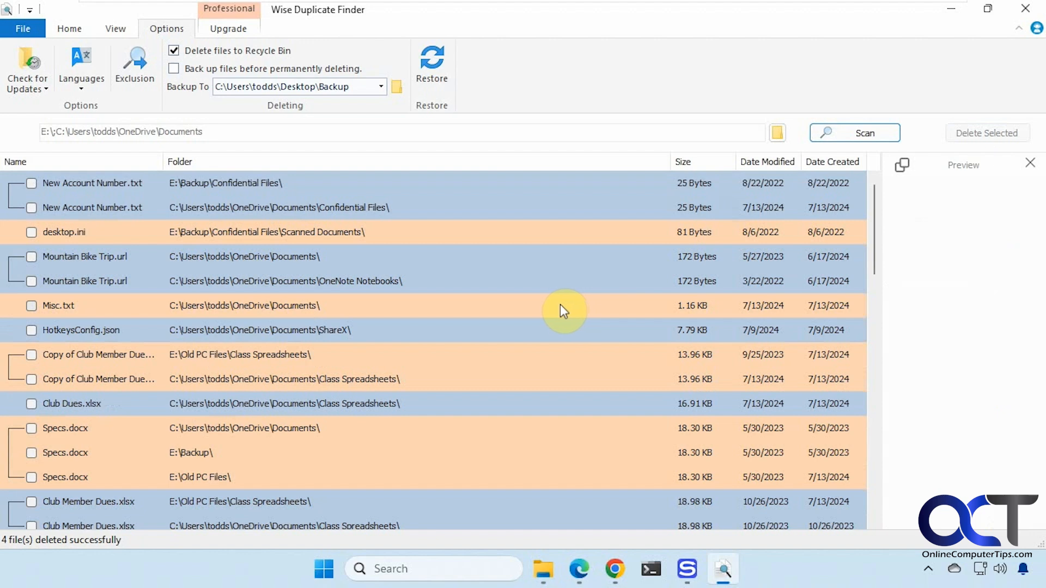
Step: Enable backup before permanent deletion and delete the OneDrive Documents copies of New Account Number.txt, Misc.txt, Copy of Club Member Dues.xlsx and Specs.docx
left_click(174, 69)
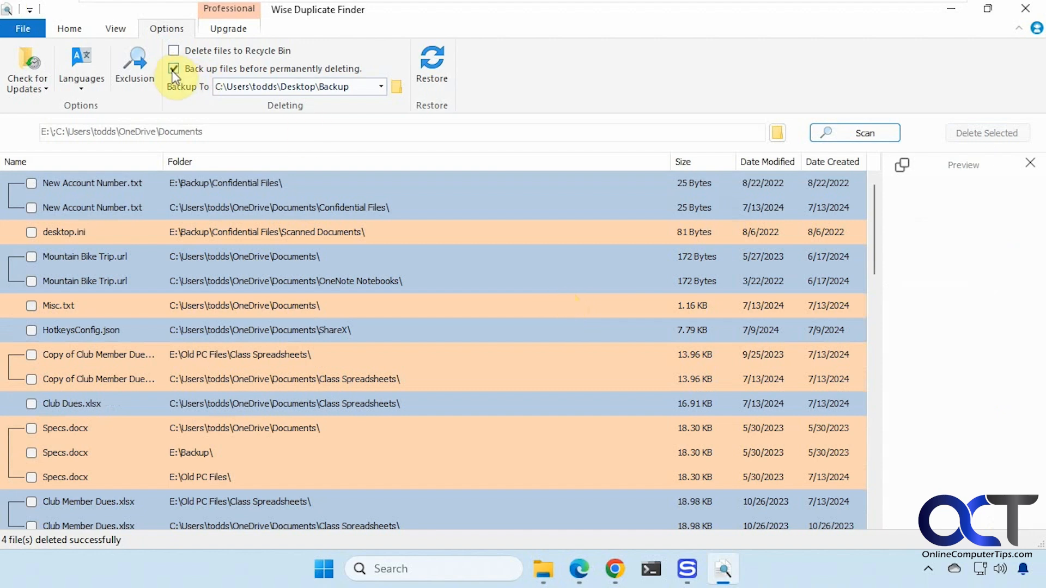
left_click(31, 208)
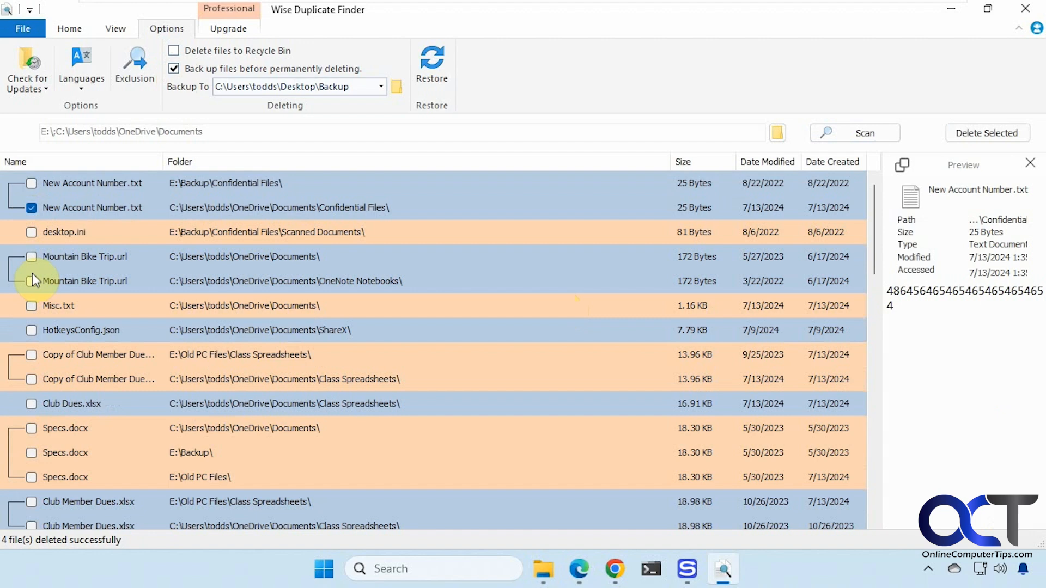
left_click(31, 306)
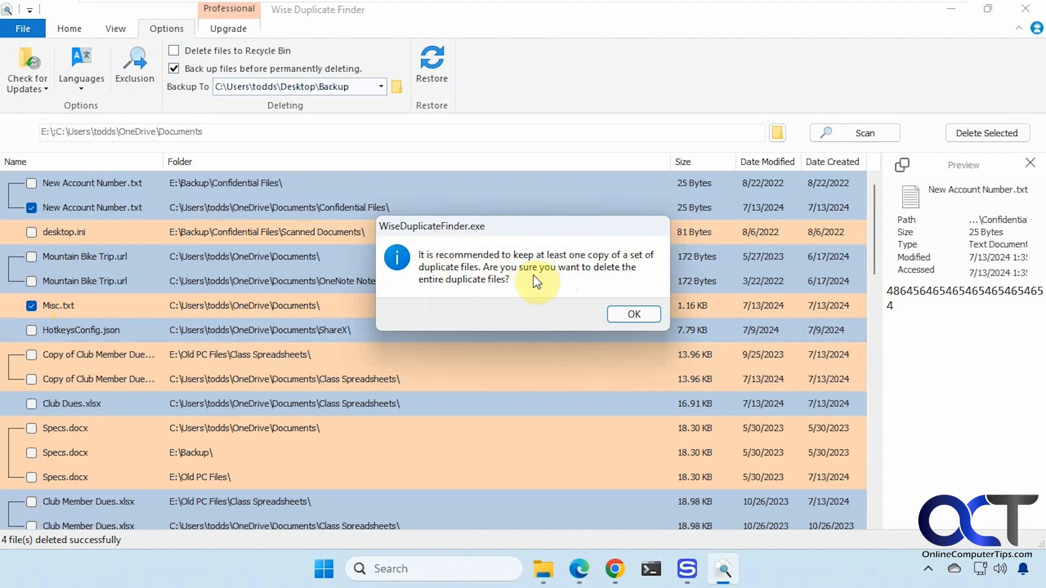
left_click(633, 317)
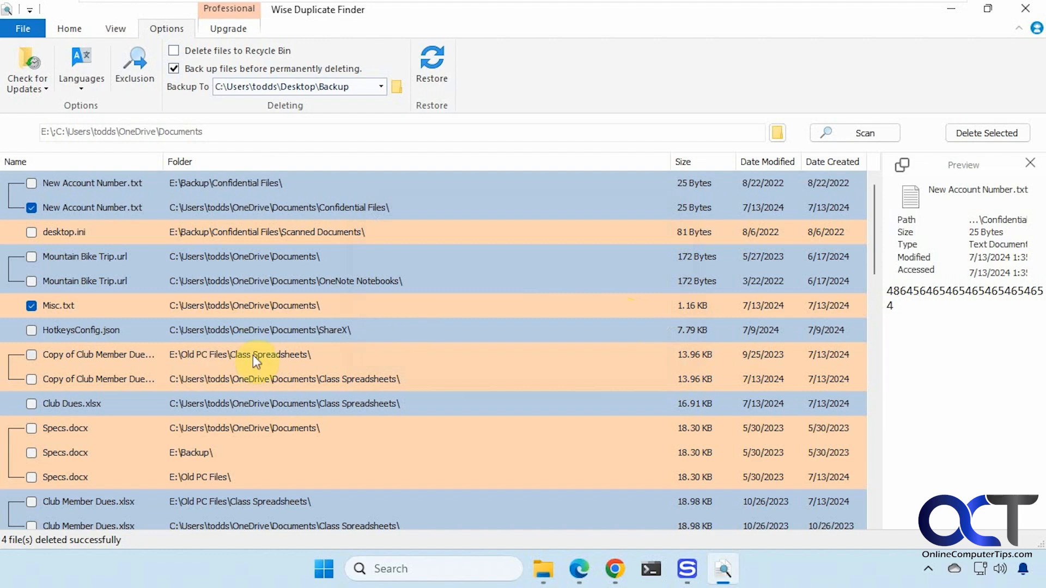
left_click(32, 380)
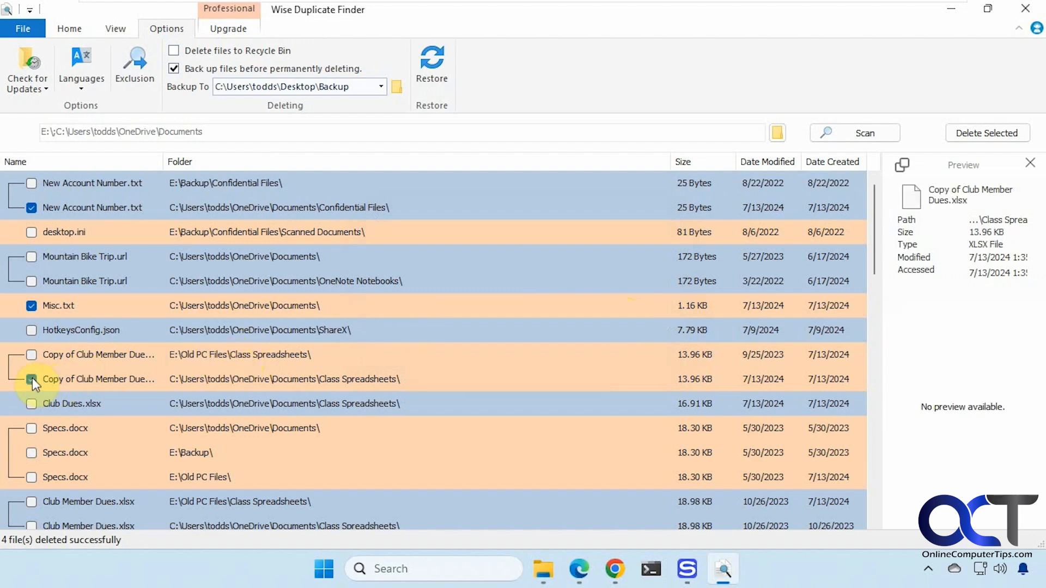
left_click(31, 429)
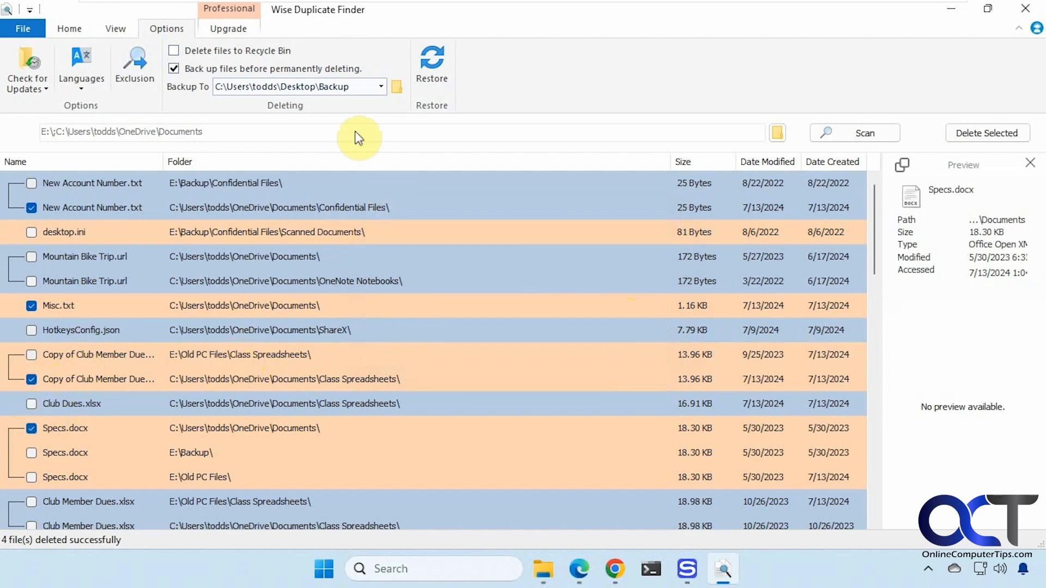
left_click(1006, 132)
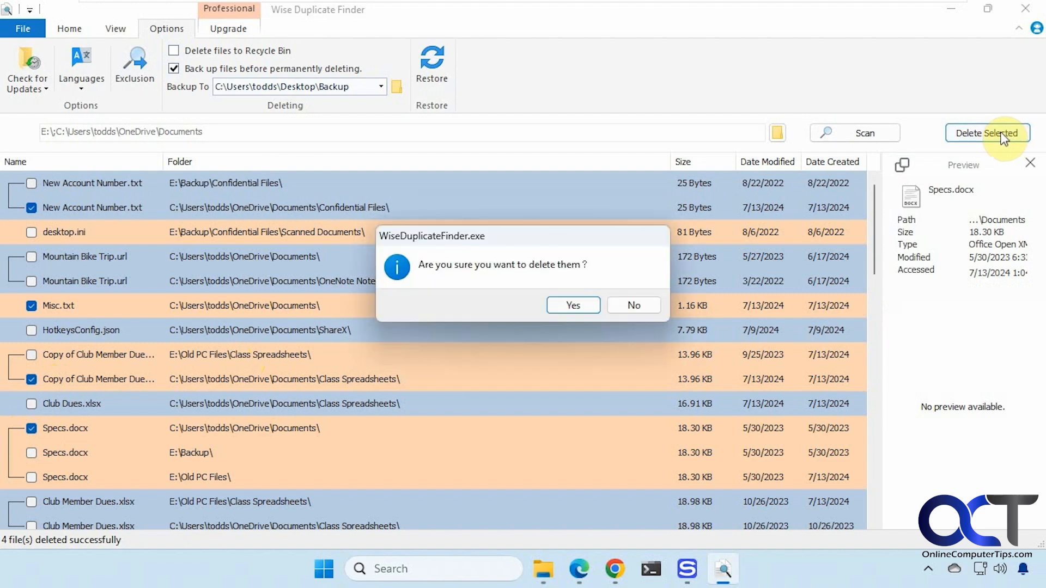
left_click(563, 301)
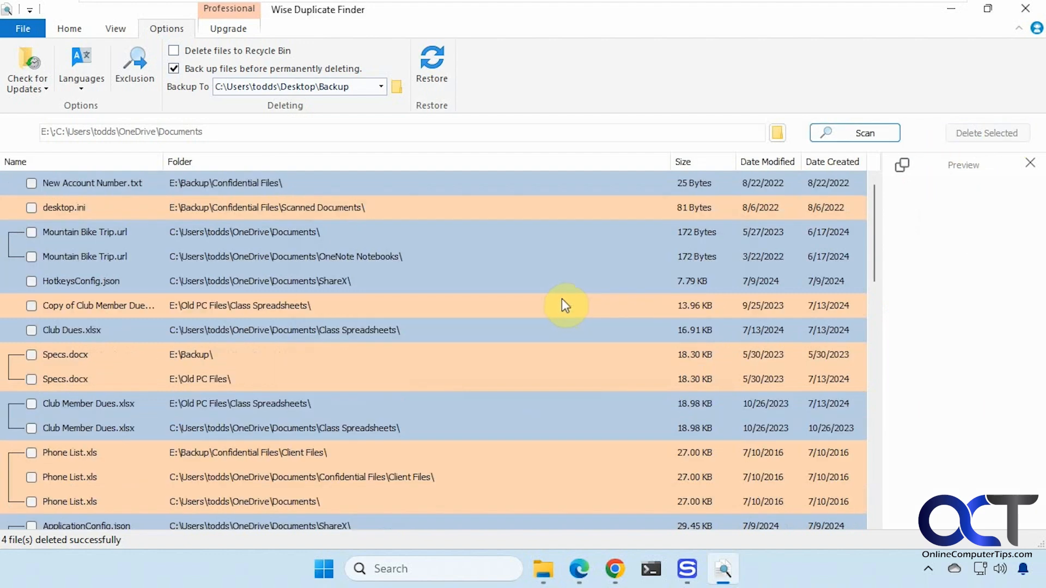
Step: Open the desktop's Backup folder in File Explorer and check it for the backup of the deleted files
left_click(951, 11)
double_click(92, 33)
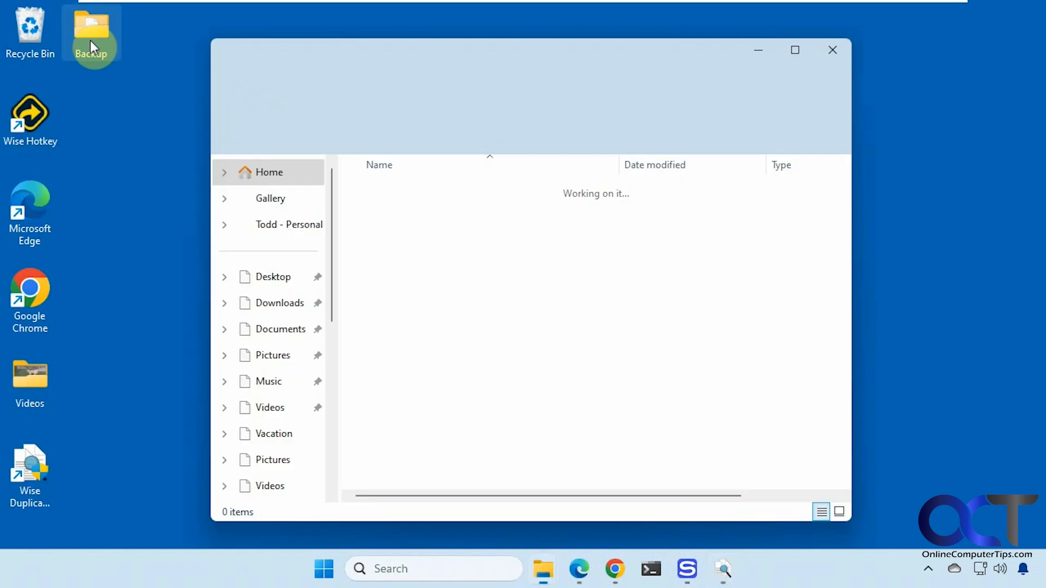
mouse_move(416, 205)
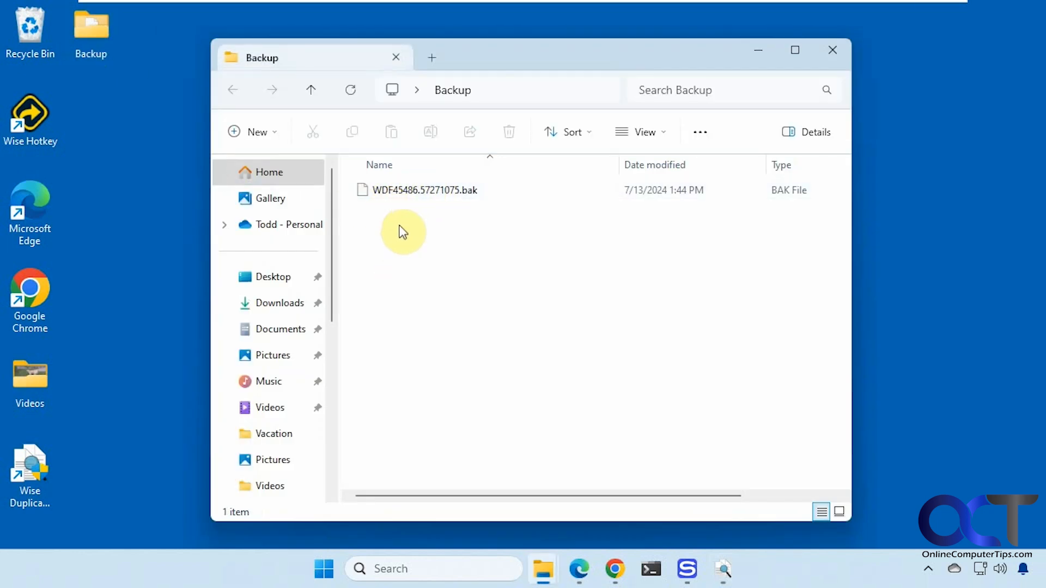
Step: Switch back to Wise Duplicate Finder and restore the deleted files from the 7/13/2024 1:44:42 PM backup
left_click(725, 569)
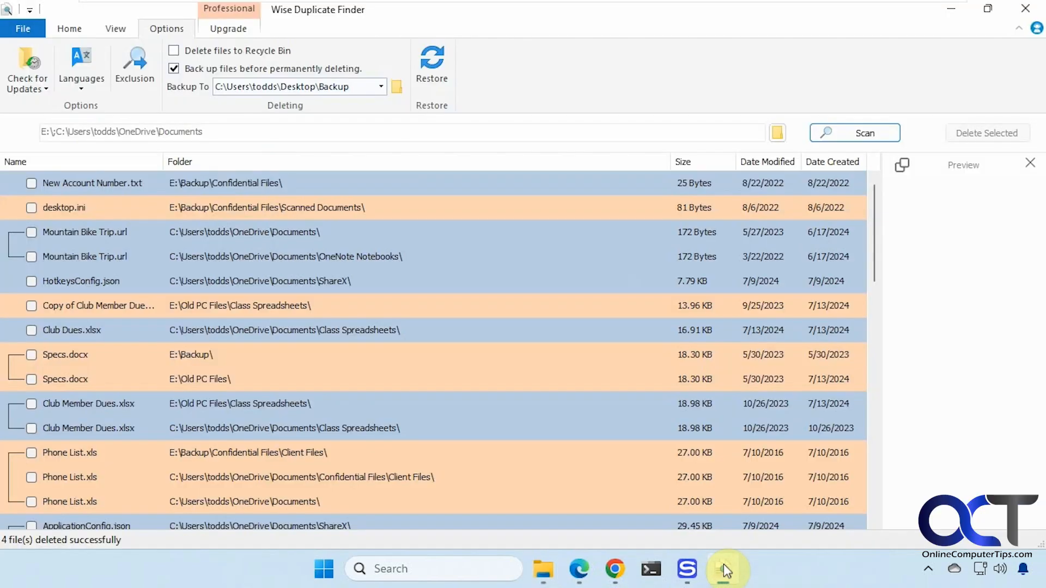
left_click(434, 64)
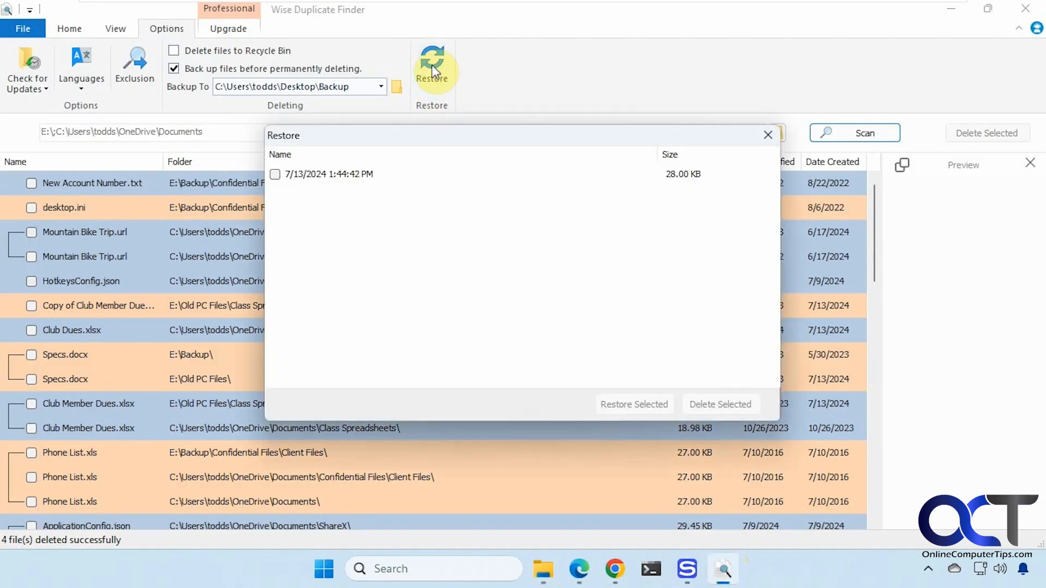
left_click(283, 174)
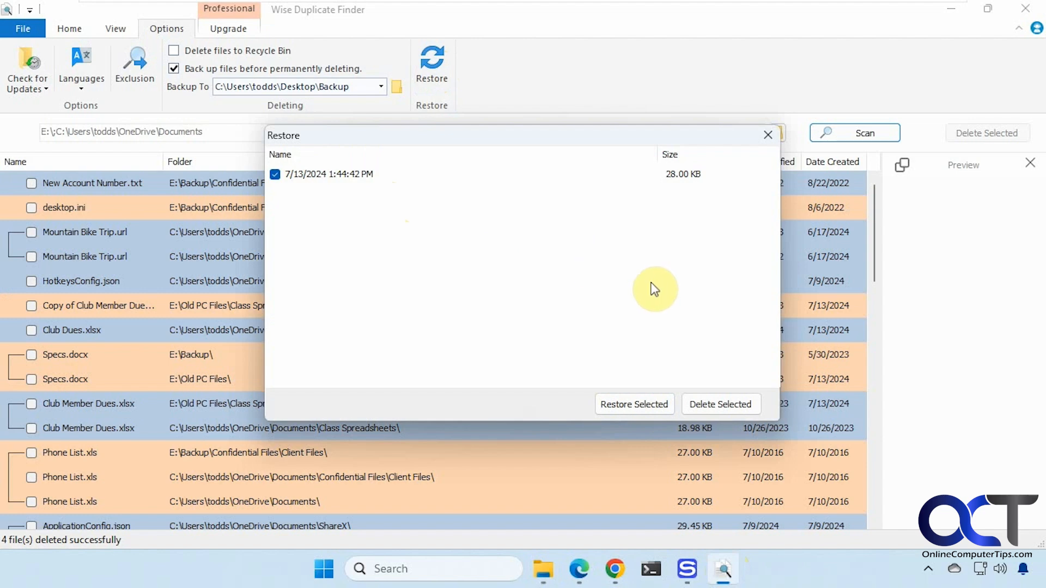
left_click(639, 397)
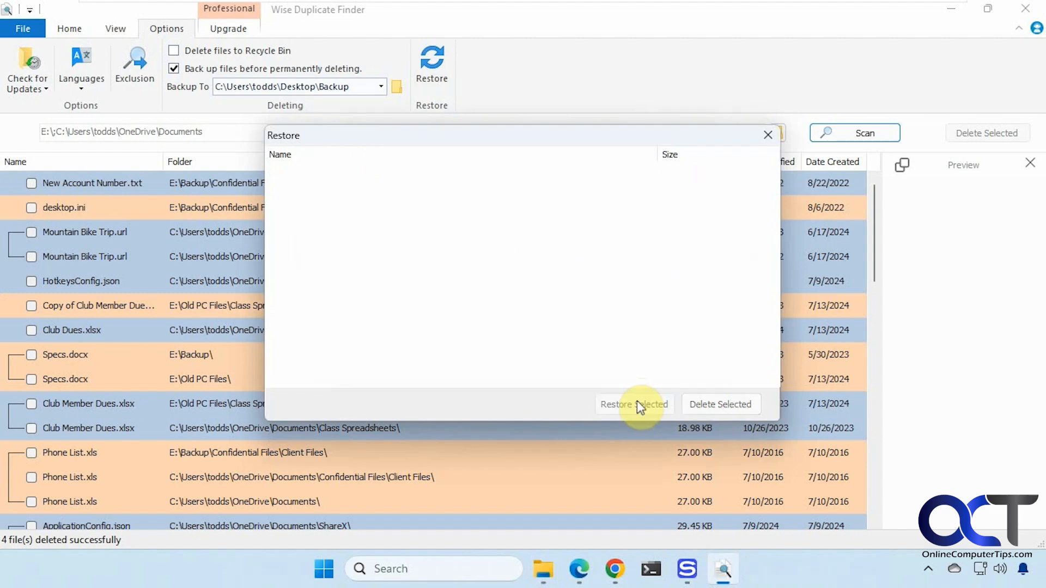
left_click(768, 135)
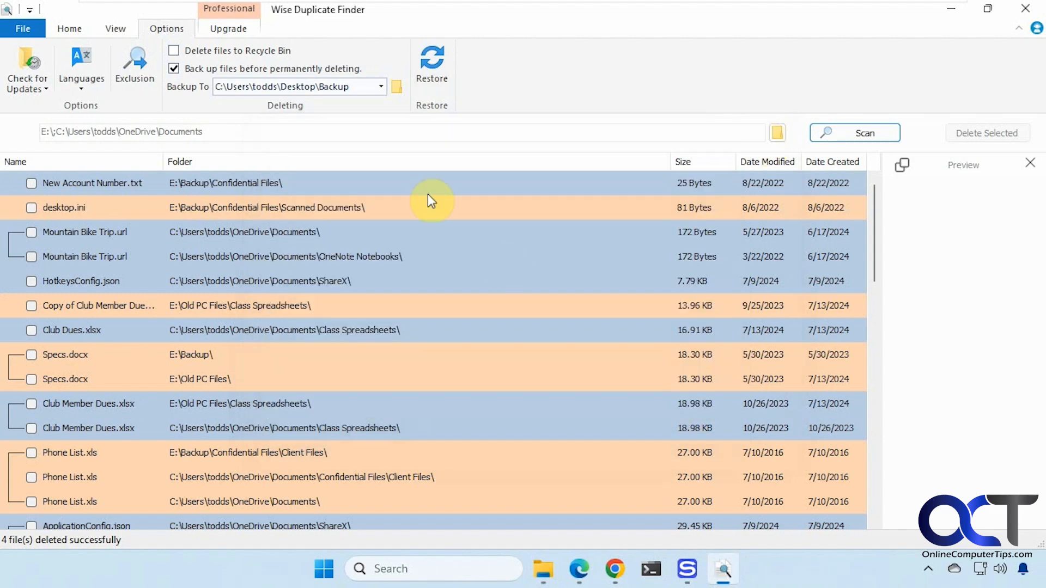